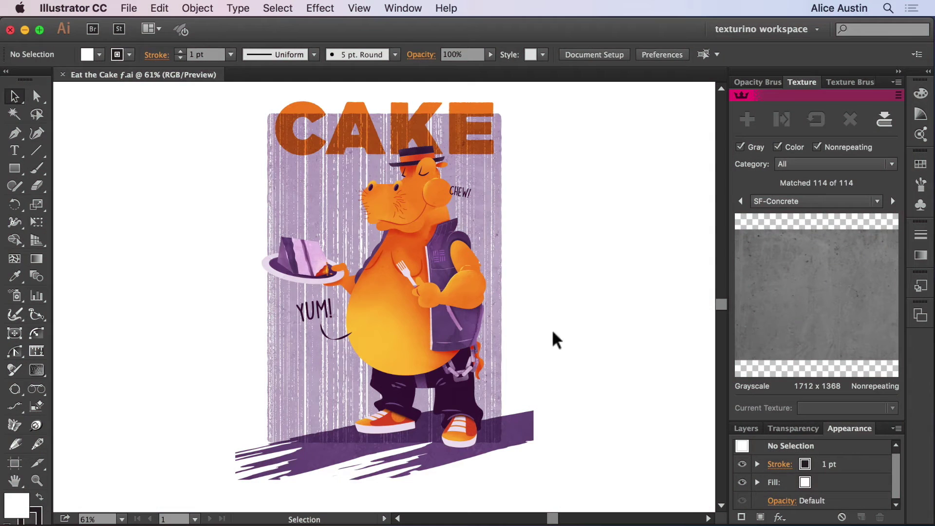
Package the Eat the Cake textures into the Desktop's 'new' folder and confirm completion.
click(591, 316)
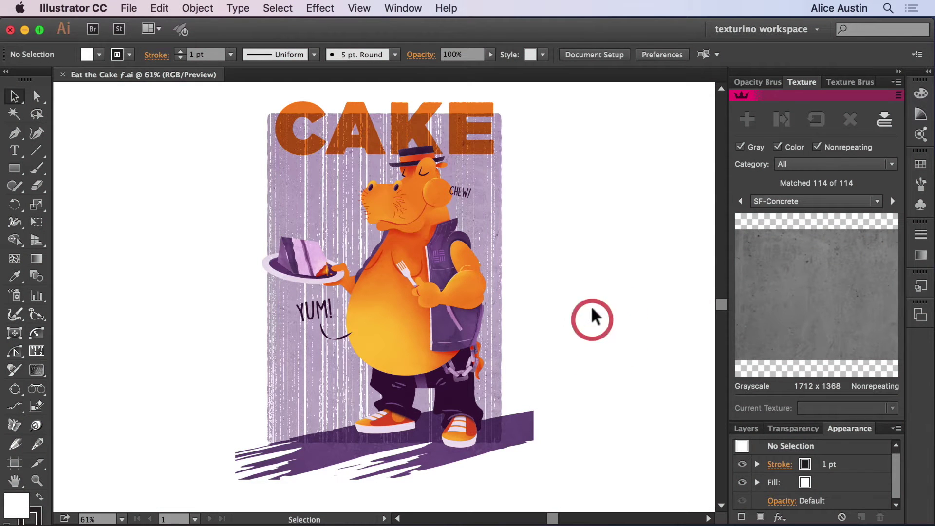
click(589, 275)
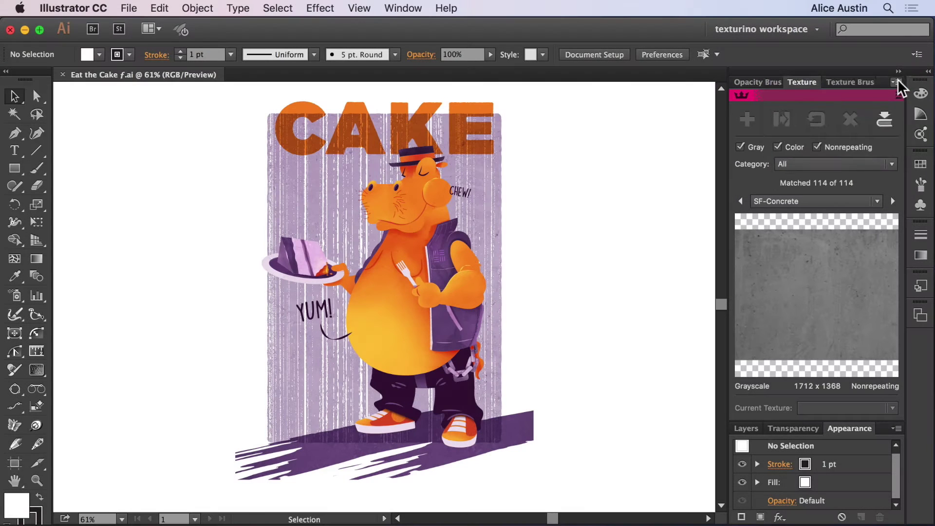
click(899, 78)
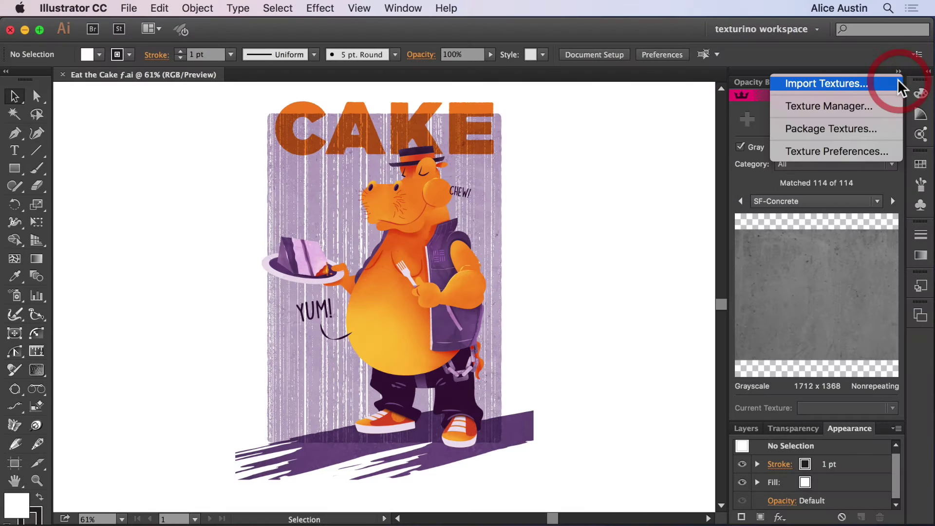
click(891, 127)
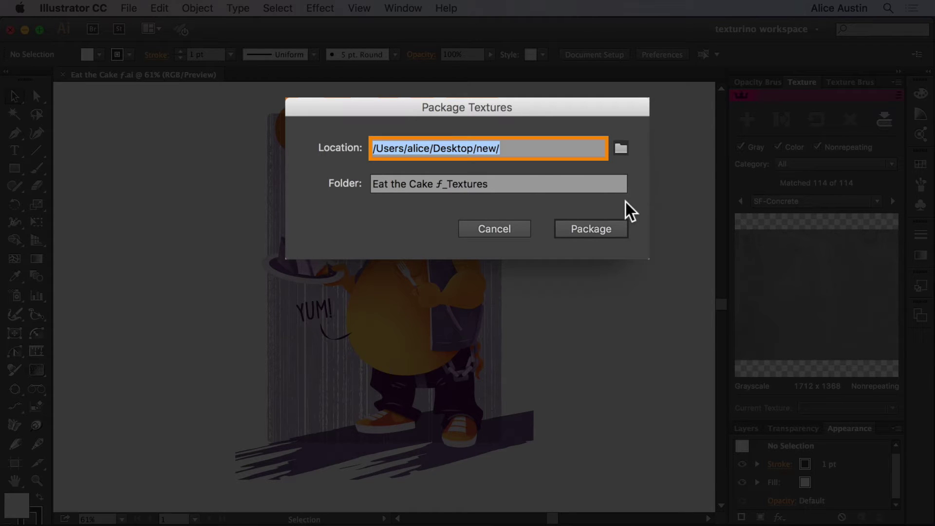
click(622, 148)
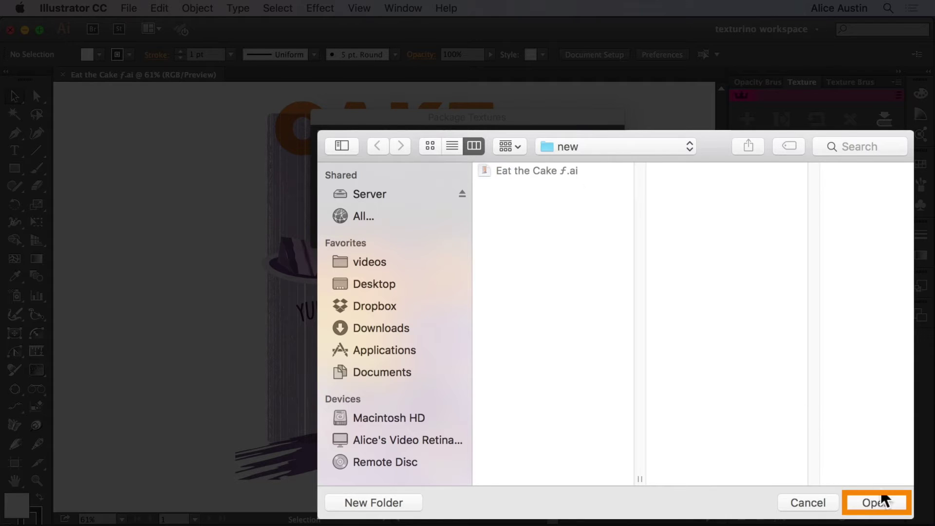
click(887, 503)
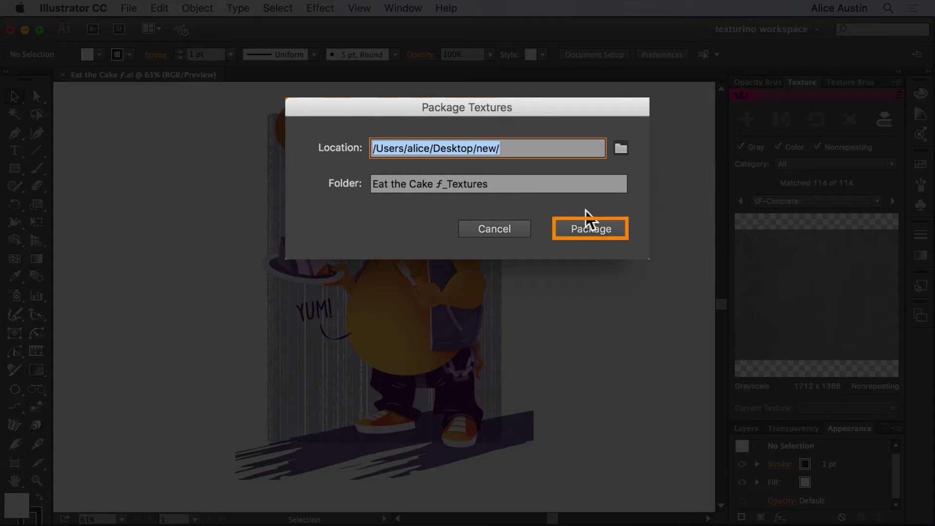
click(621, 235)
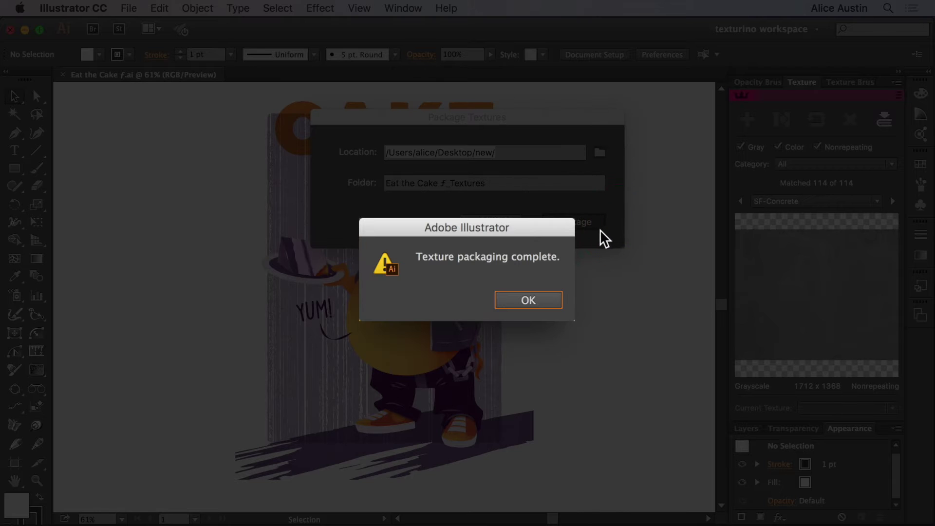
click(540, 299)
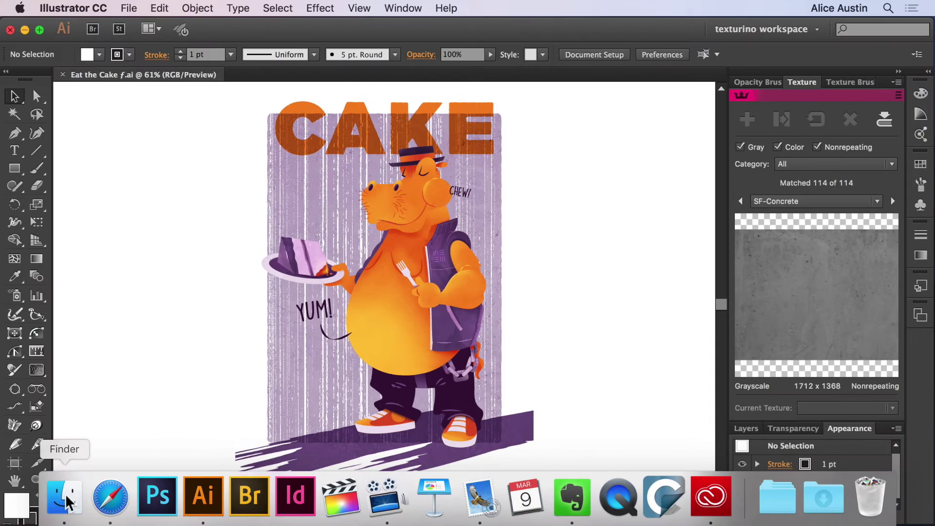
click(65, 497)
click(361, 126)
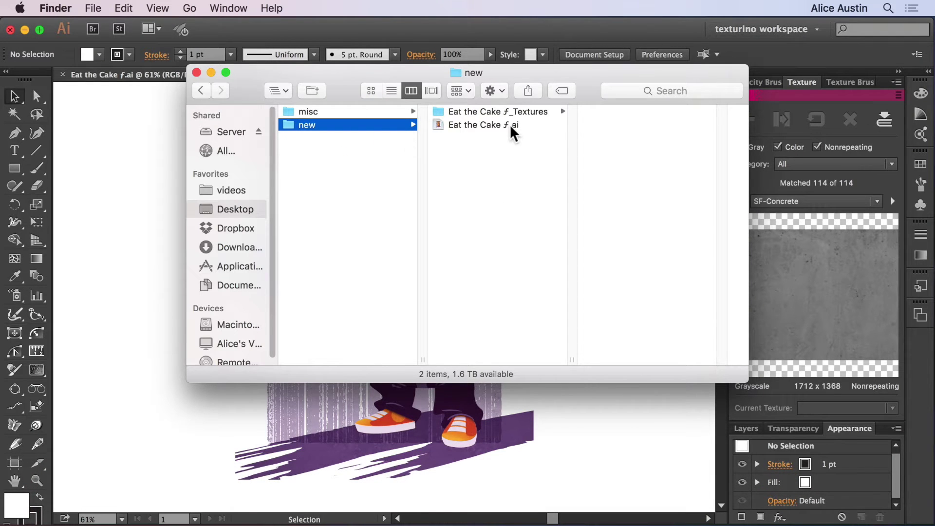
click(539, 114)
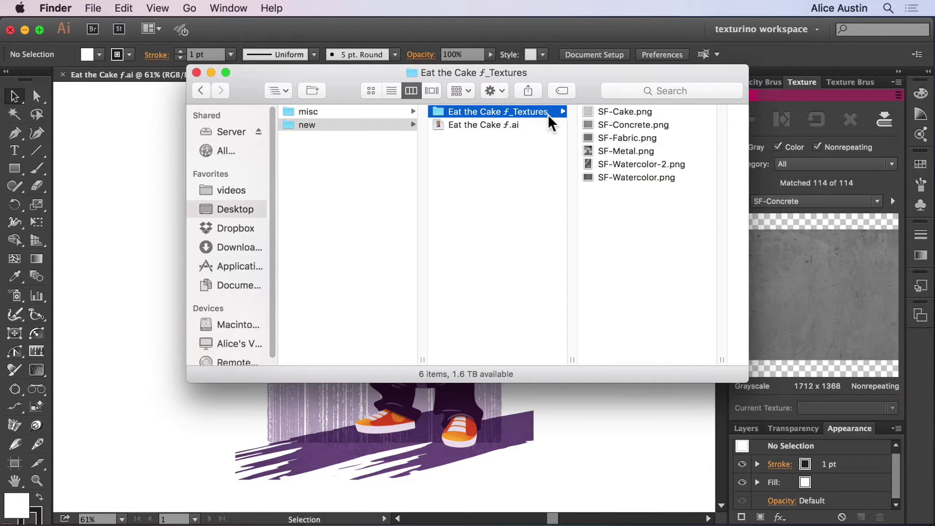
click(650, 224)
click(678, 113)
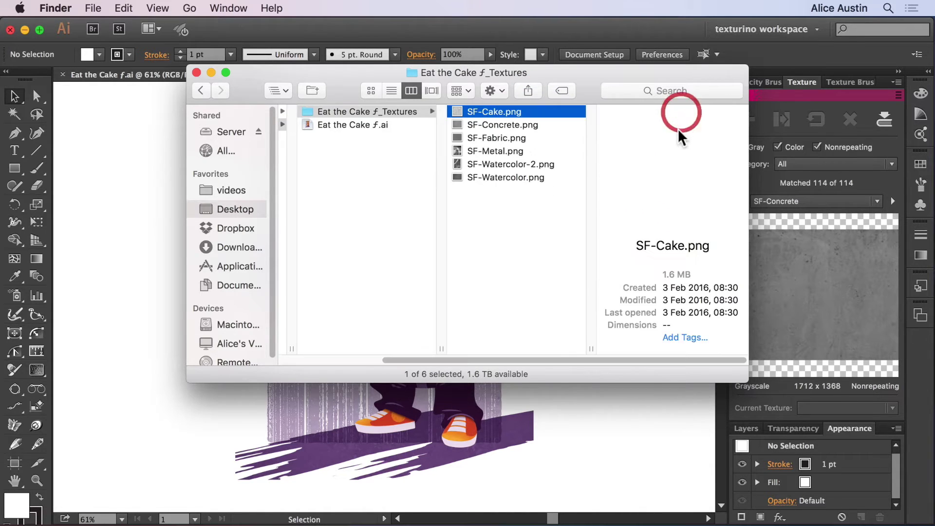
key(Down)
key(Down)
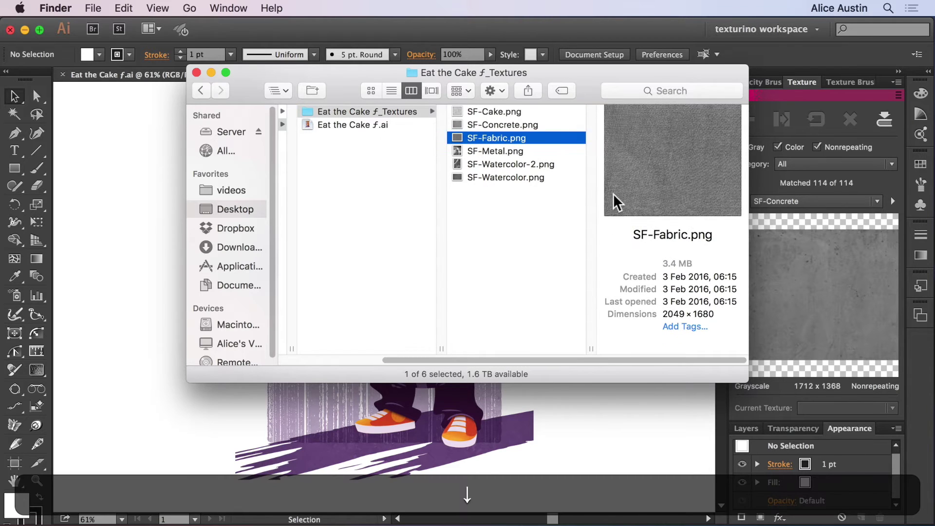
key(Down)
key(Down)
key(Down)
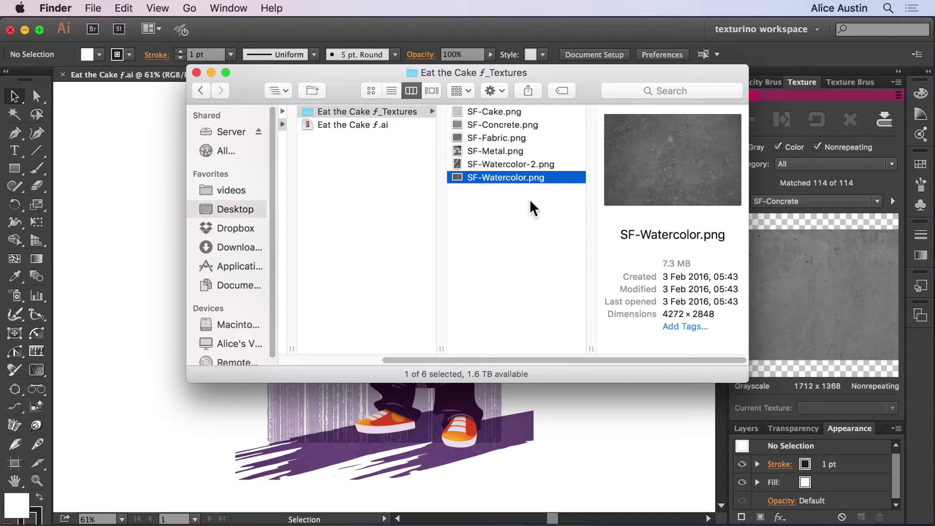
click(197, 73)
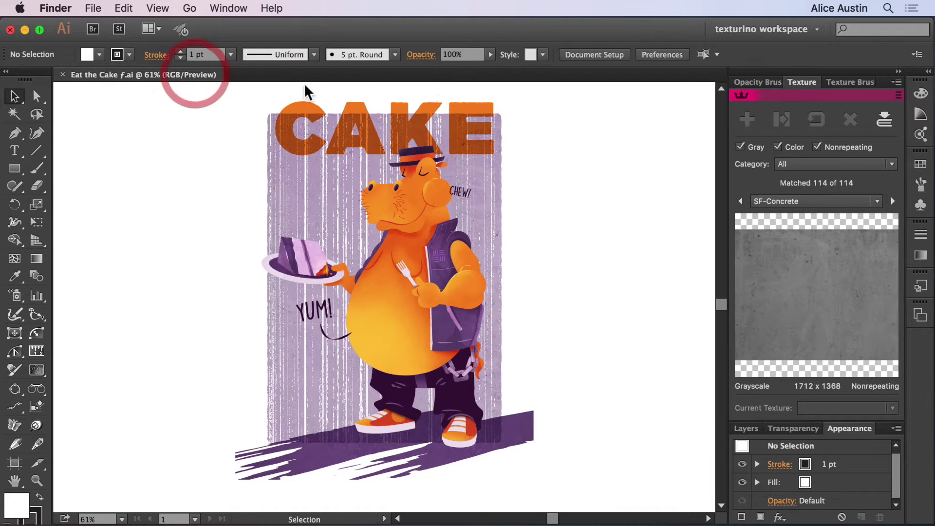
Open the Texture panel's flyout list of texture commands.
click(896, 83)
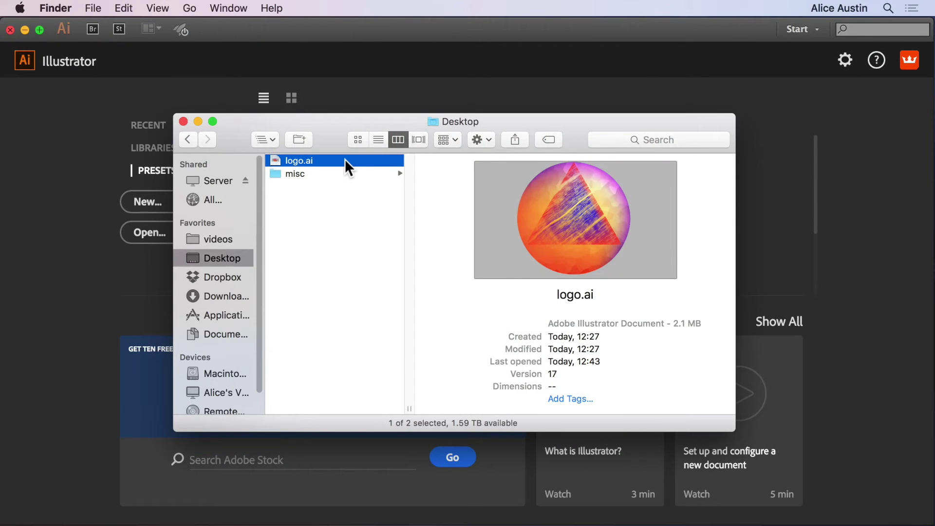
Open logo.ai and continue past the Weathered Wood and Crystals mismatch warning.
double_click(345, 160)
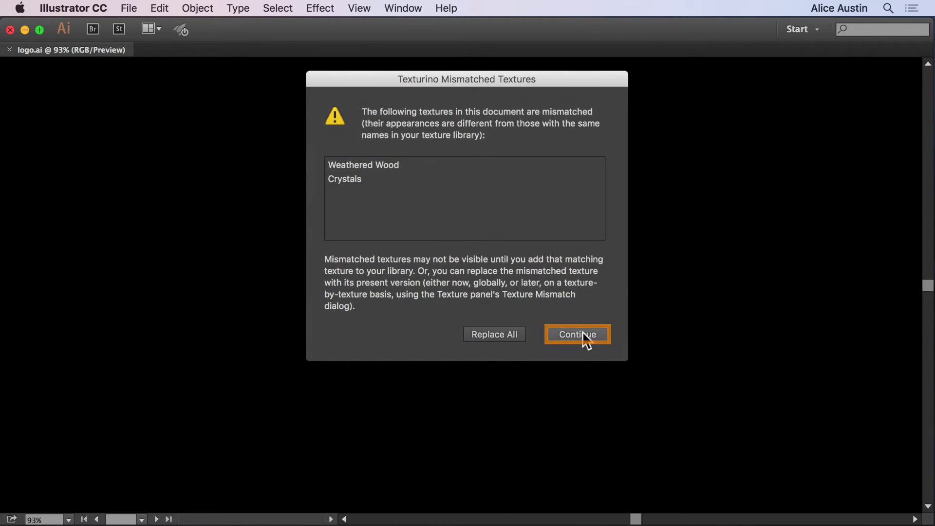
click(604, 337)
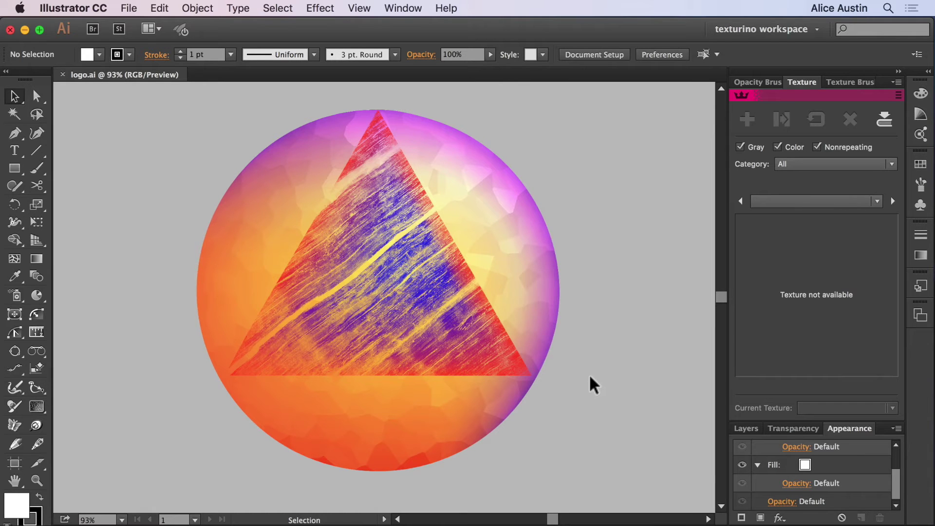
Drag a triangle mesh point with Direct Selection, then undo the move.
click(465, 318)
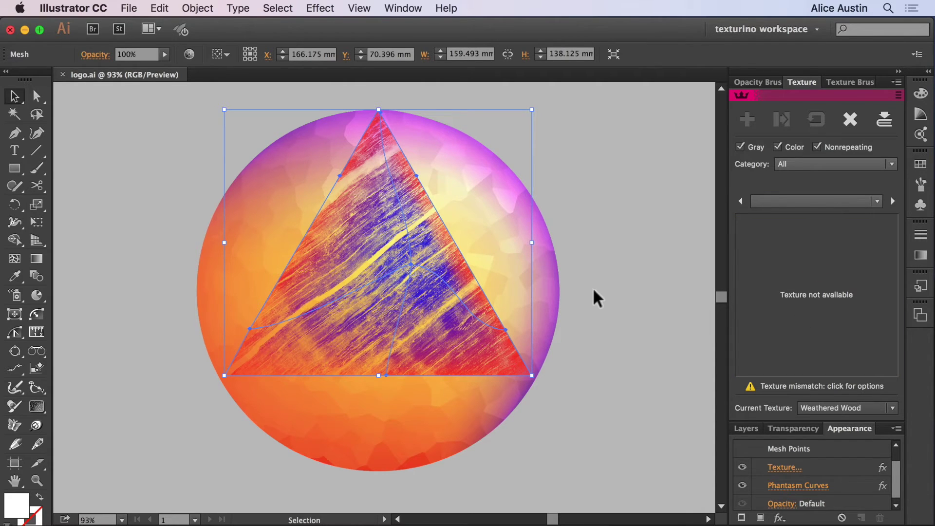
key(a)
click(409, 171)
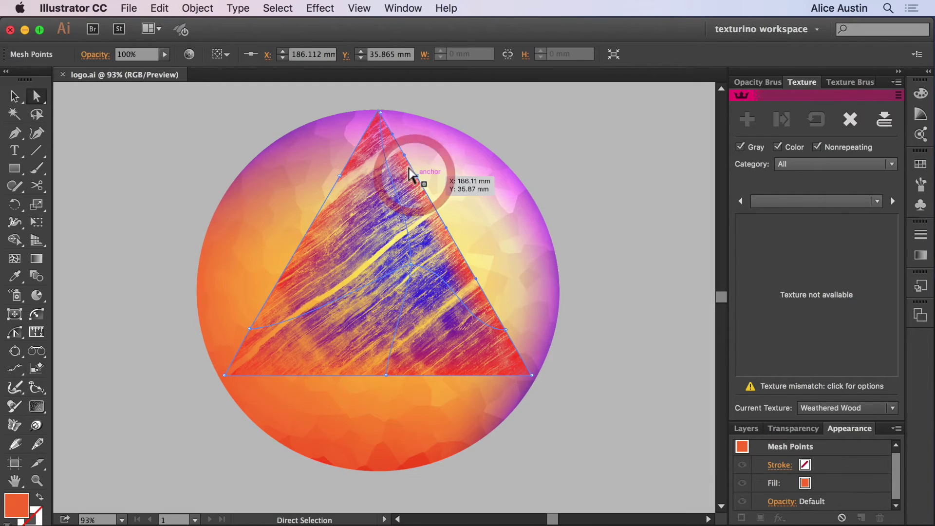
drag(409, 169, 420, 149)
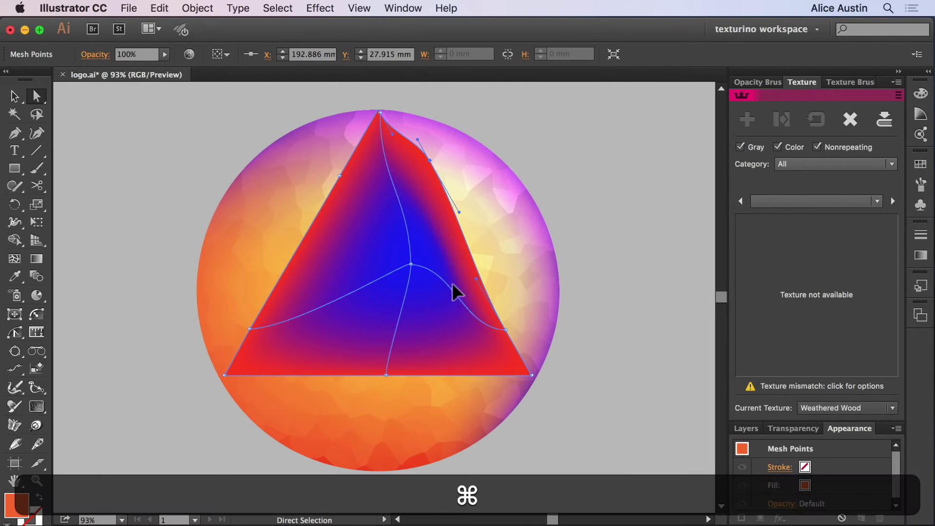
key(super+z)
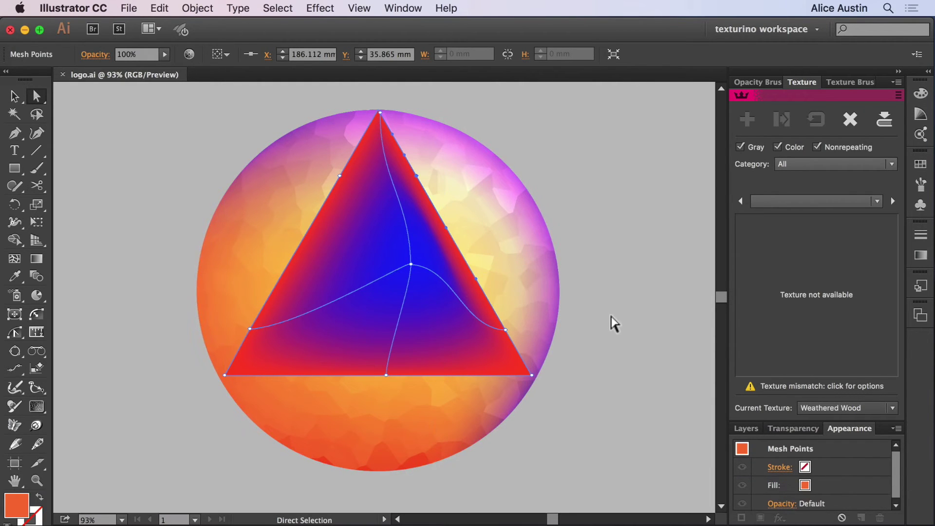
Apply Crystals to the circle mesh and reselect it to reveal the mismatch flag.
key(v)
click(545, 277)
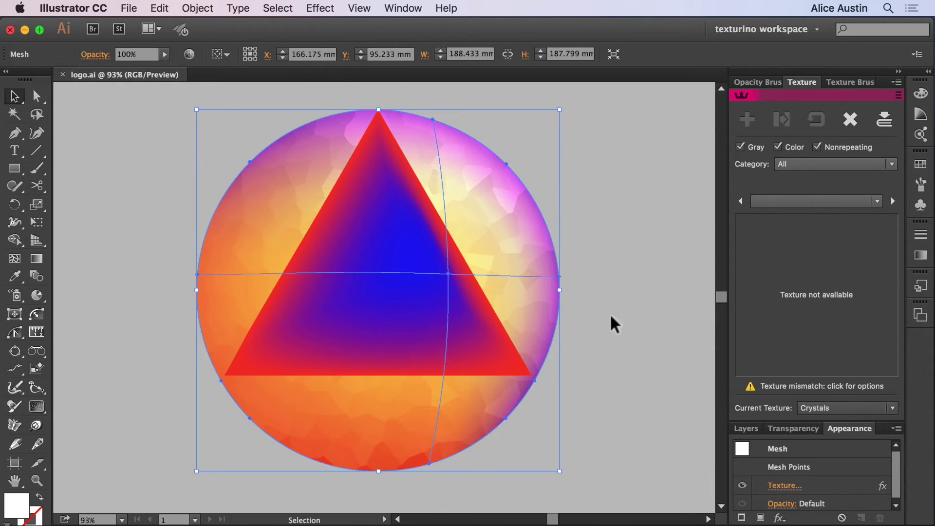
click(880, 200)
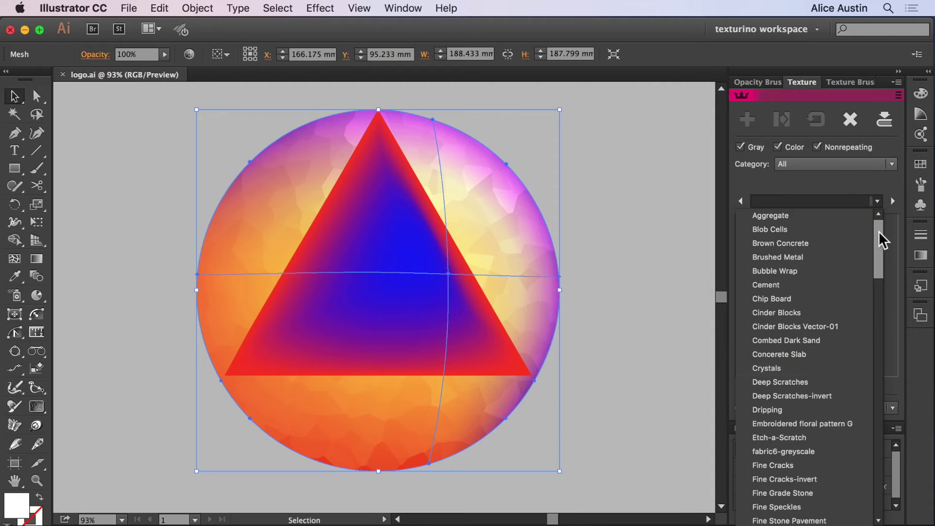
drag(879, 230, 881, 244)
click(840, 272)
click(884, 365)
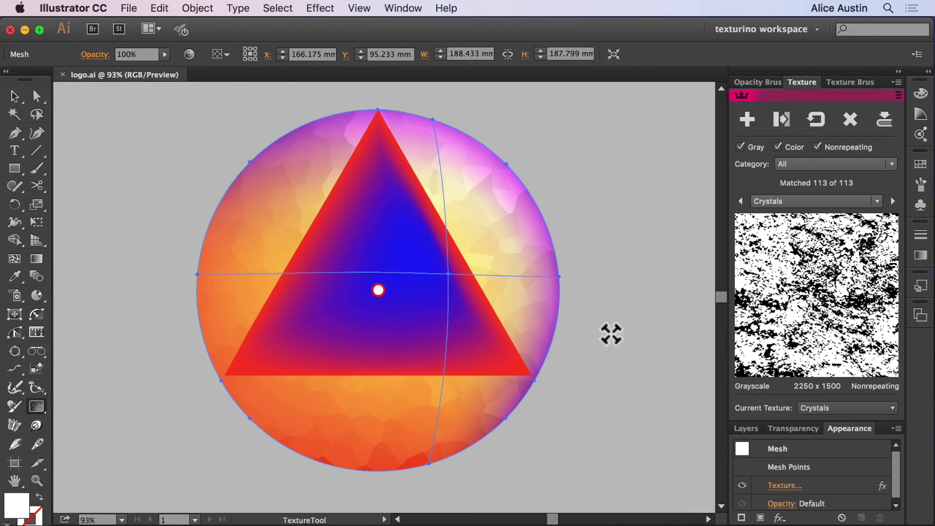
key(v)
click(578, 322)
click(543, 312)
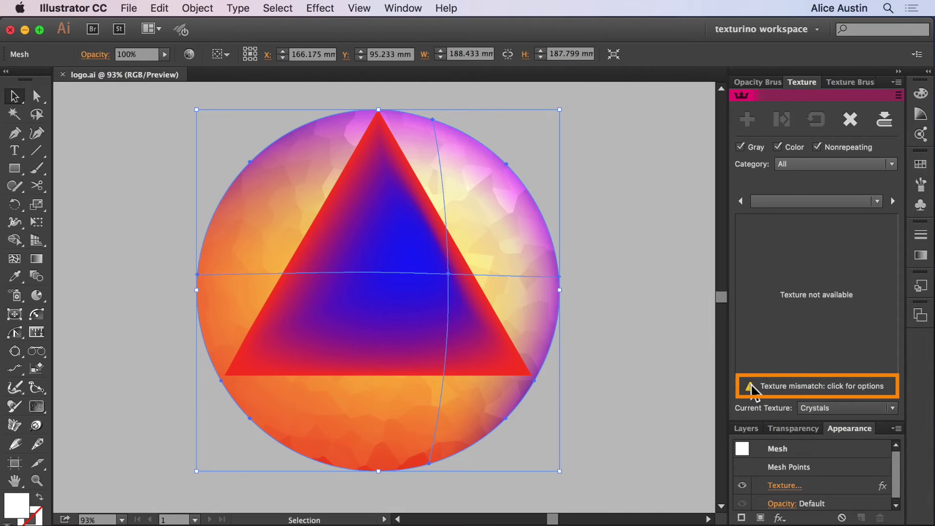
Replace the circle's Crystals and triangle's Weathered Wood with library versions, then deselect.
click(750, 398)
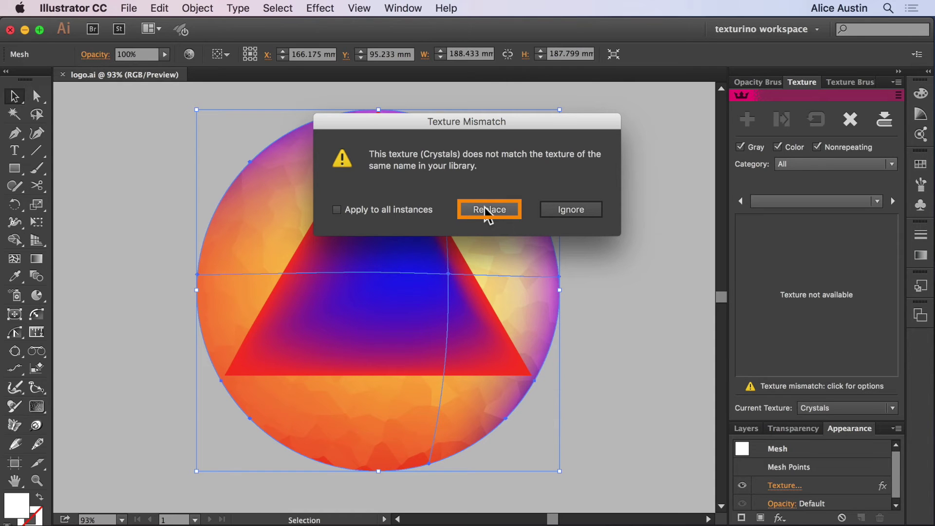
click(487, 211)
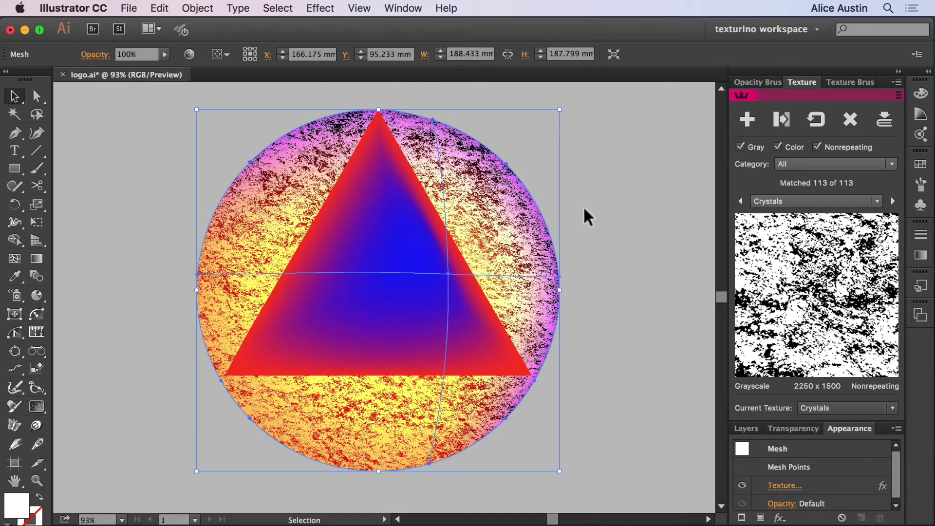
click(489, 360)
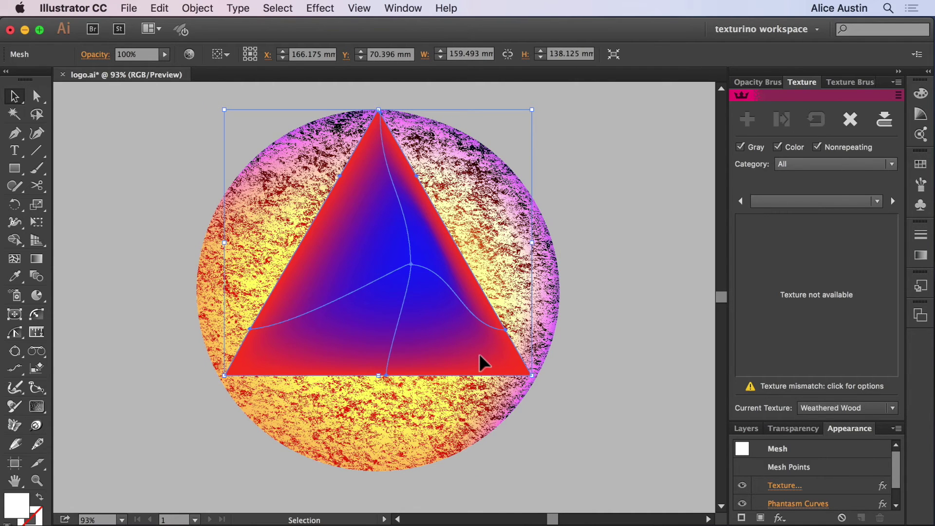
click(753, 390)
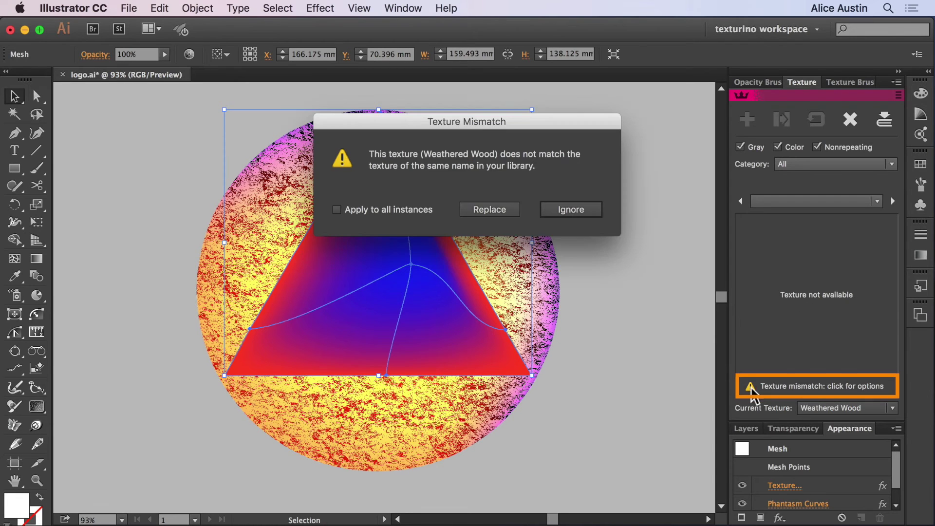
click(512, 209)
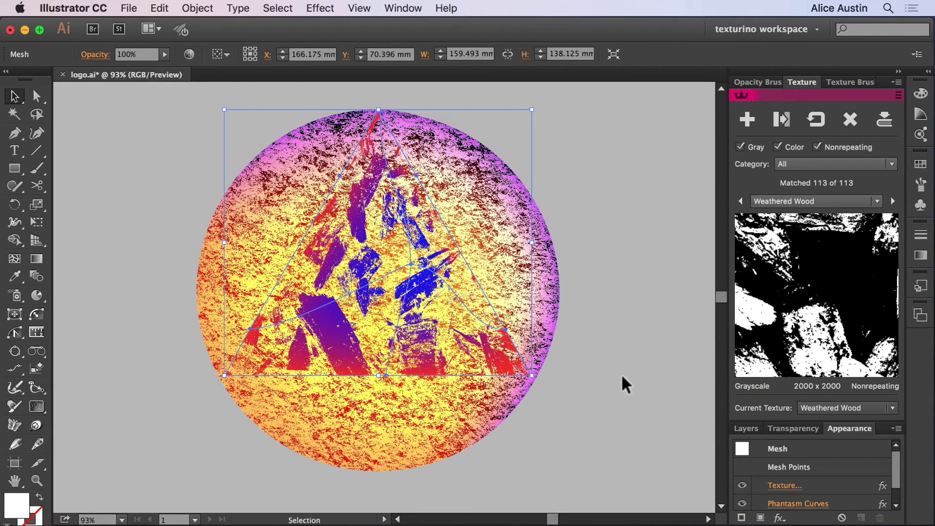
key(v)
click(624, 376)
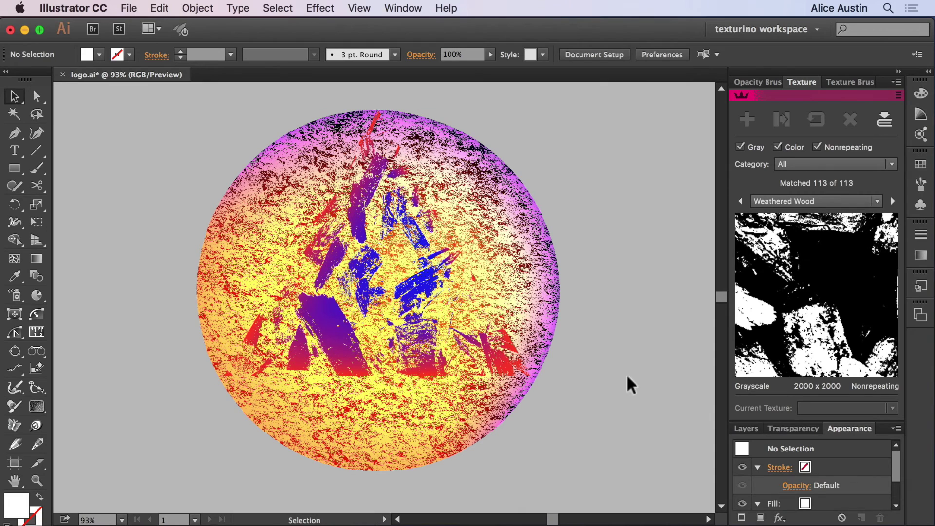
Close logo.ai without saving and reopen it from the Desktop in Finder.
click(62, 74)
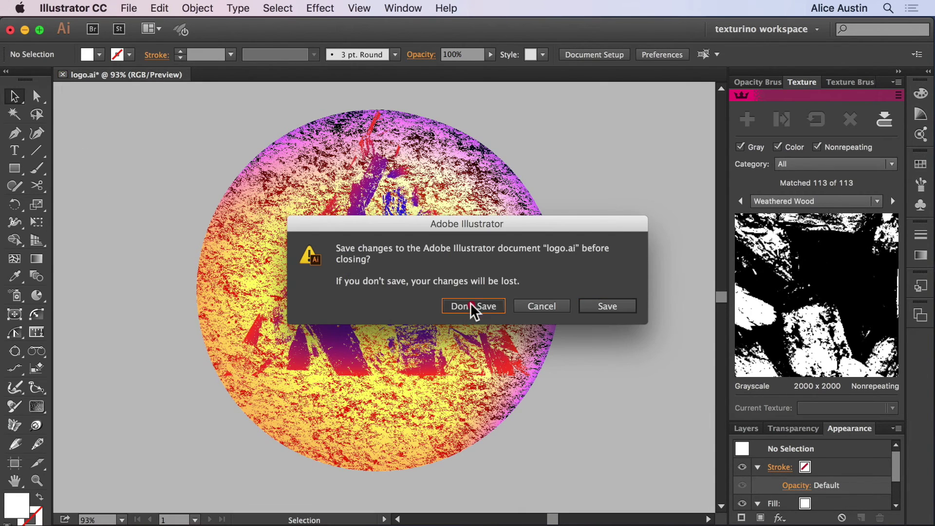
click(418, 310)
click(59, 497)
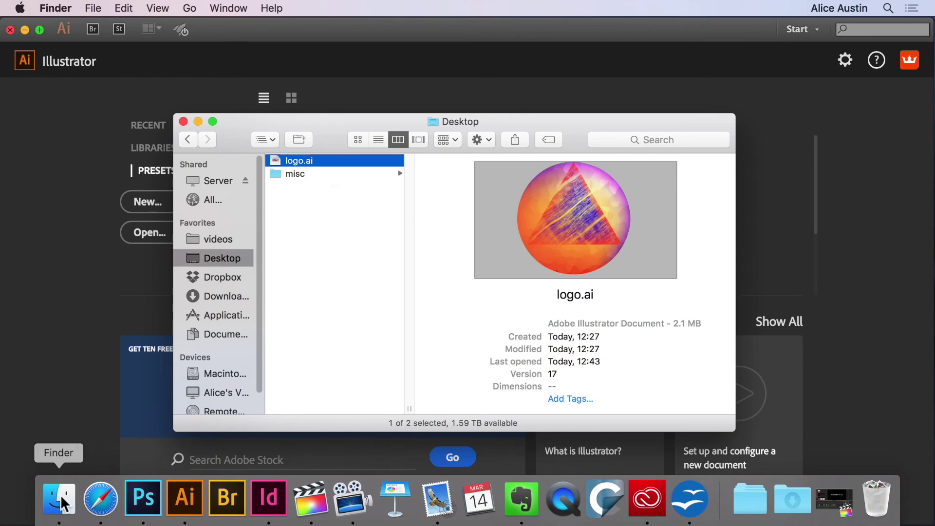
double_click(358, 157)
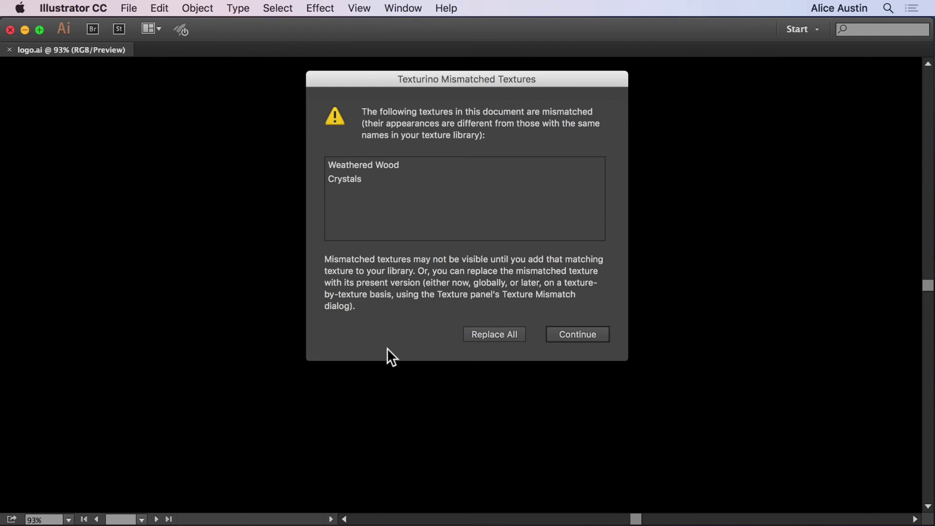